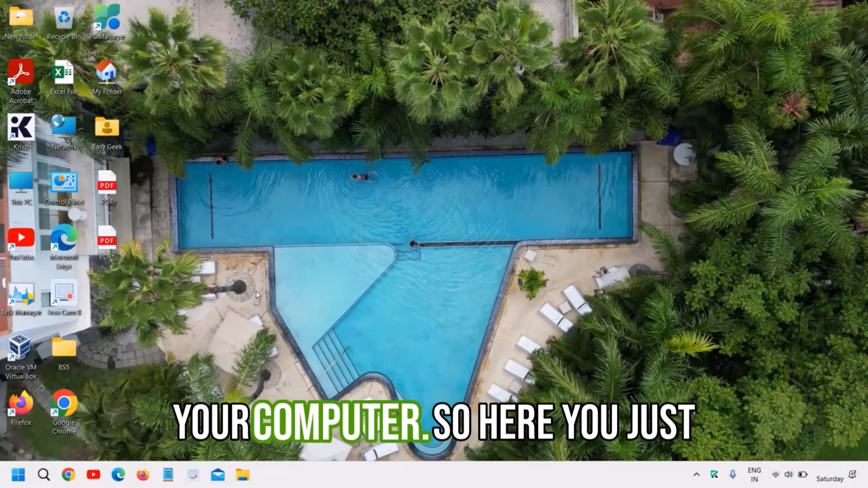
Step: Open Control Panel from a search for "control", maximize its window and display the items as large icons
click(44, 477)
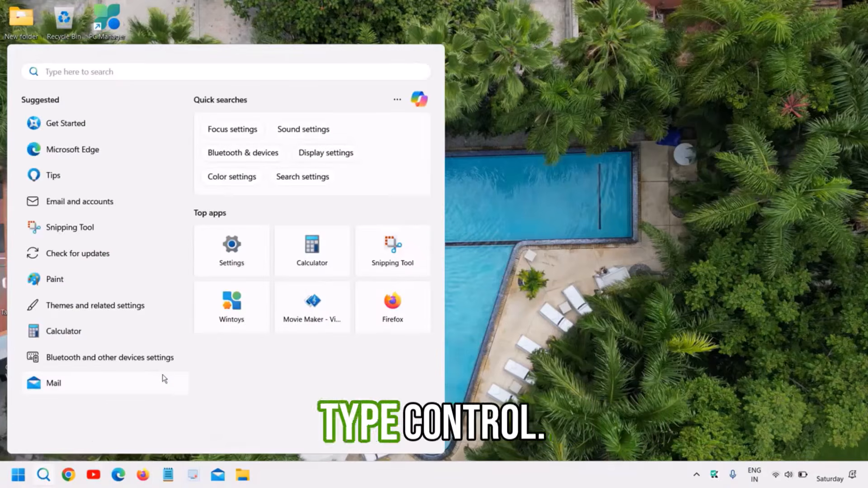
text(control)
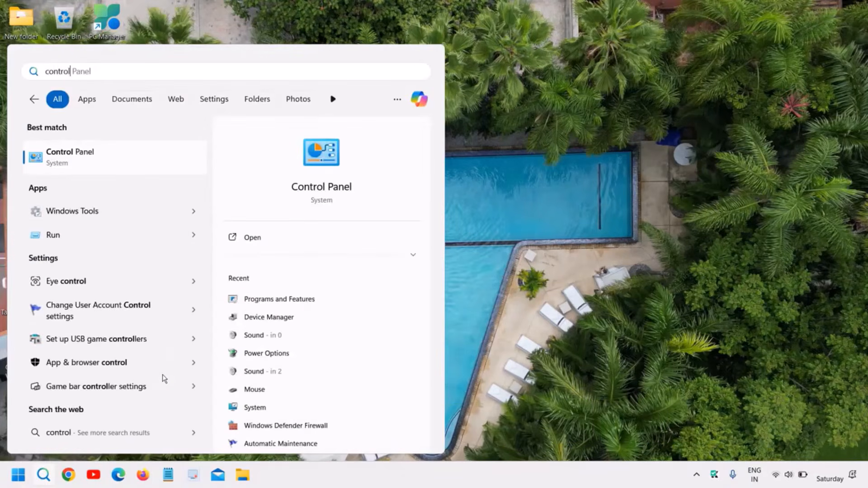
click(142, 164)
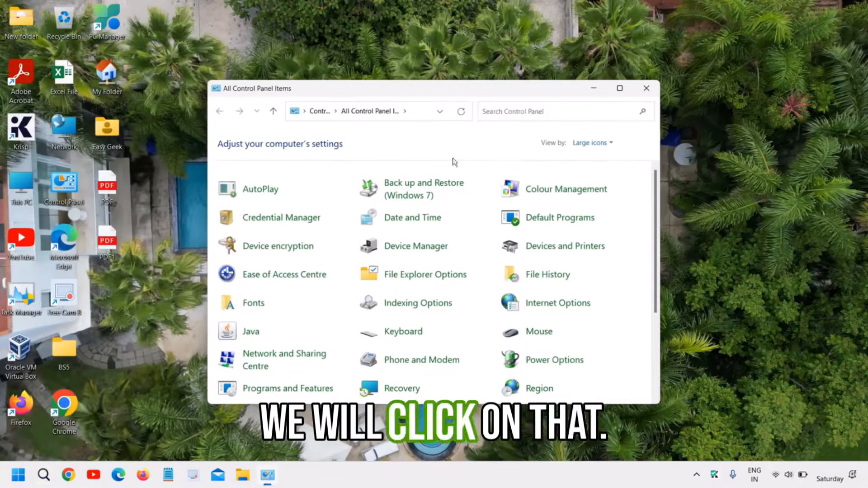
click(620, 88)
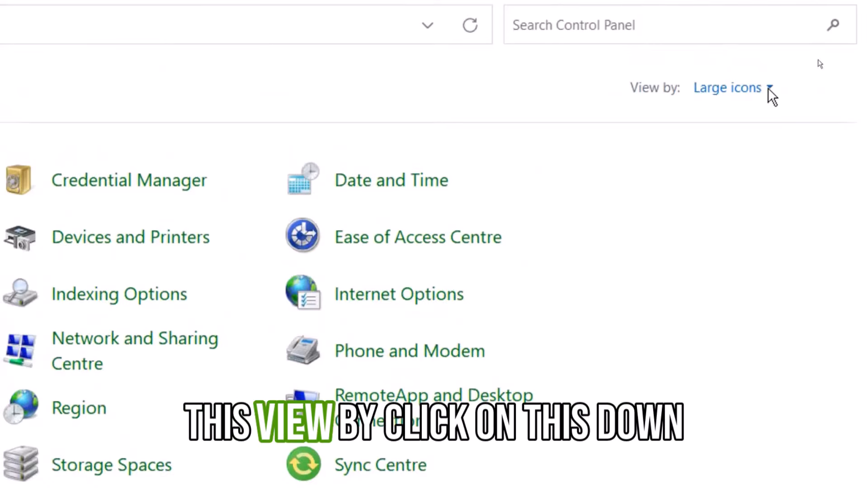
click(768, 88)
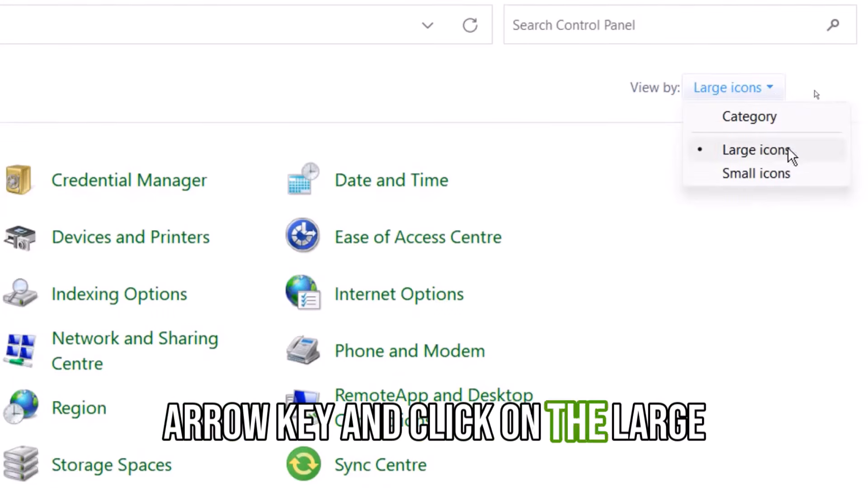
click(760, 150)
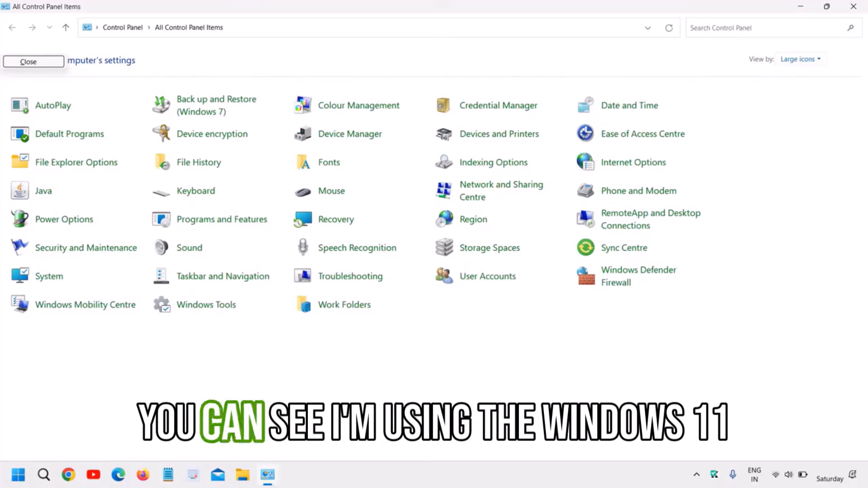
Step: Start setting up a backup in Back up and Restore (Windows 7) and select Backup Drive (E:) as the destination
click(216, 104)
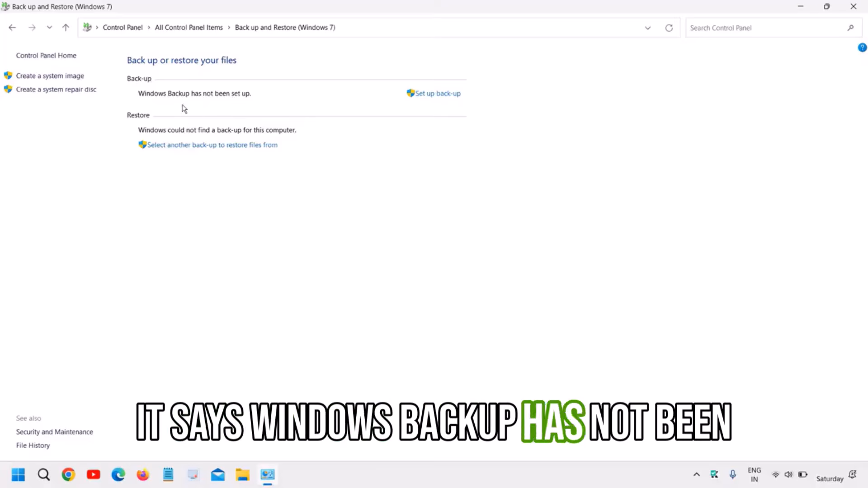
click(442, 98)
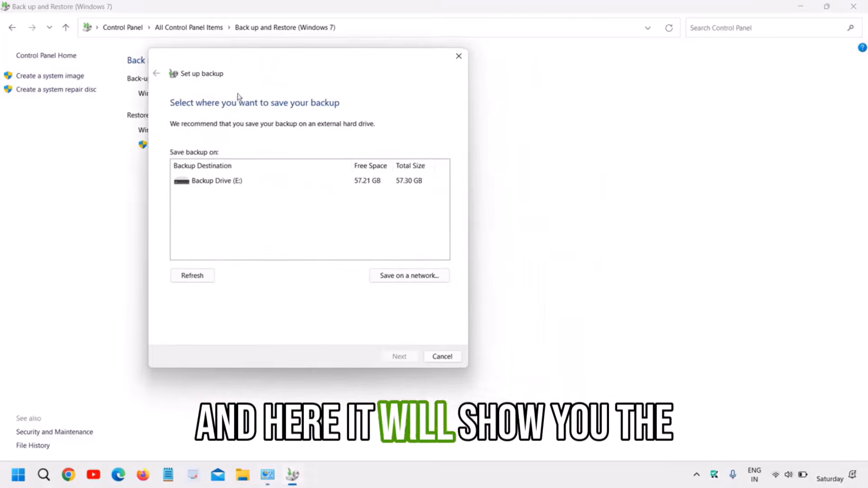
click(212, 182)
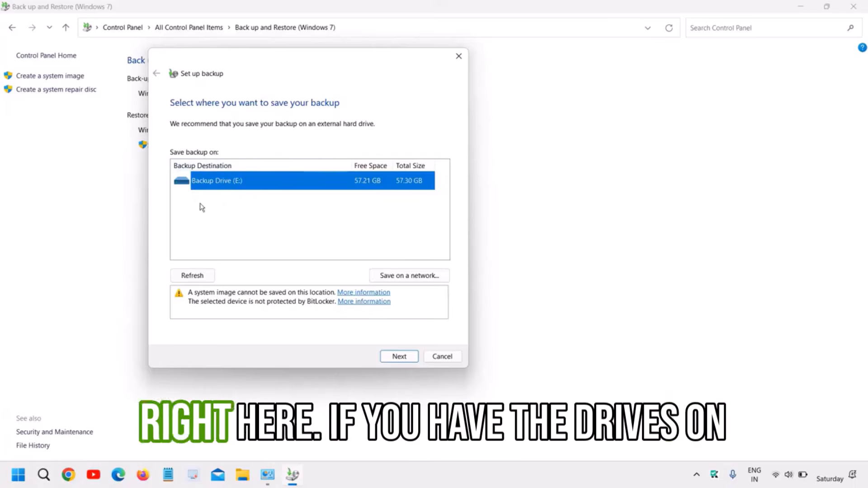
click(417, 279)
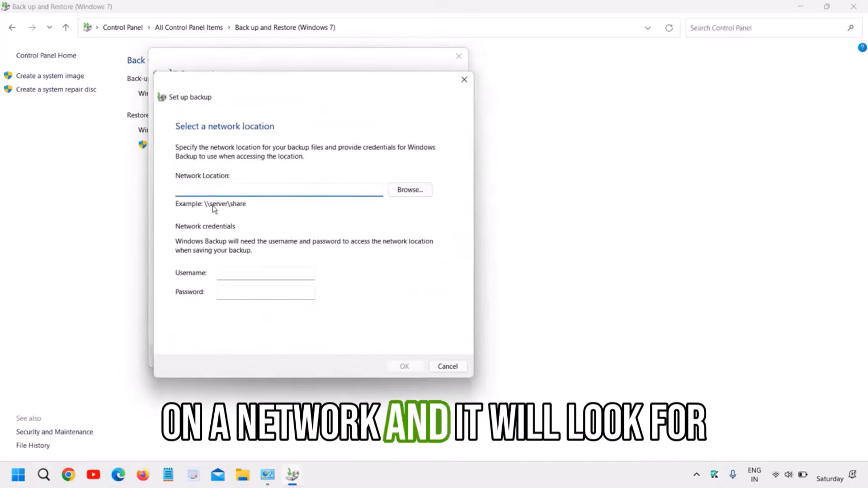
click(415, 190)
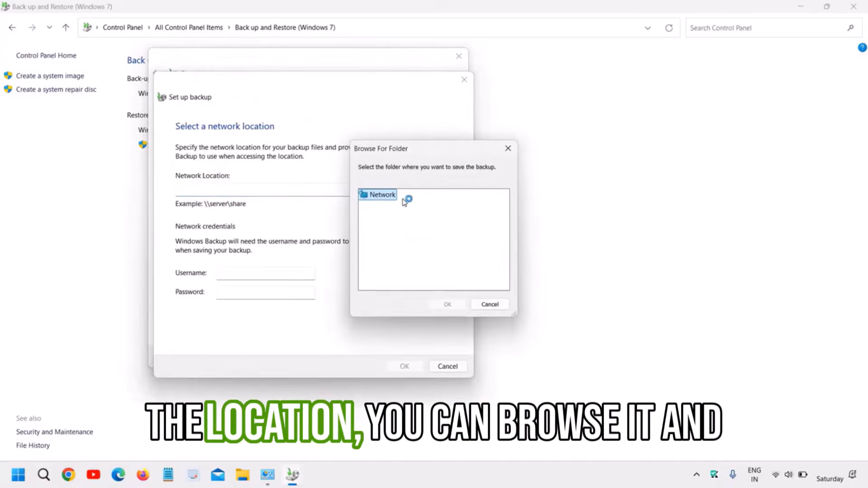
click(499, 309)
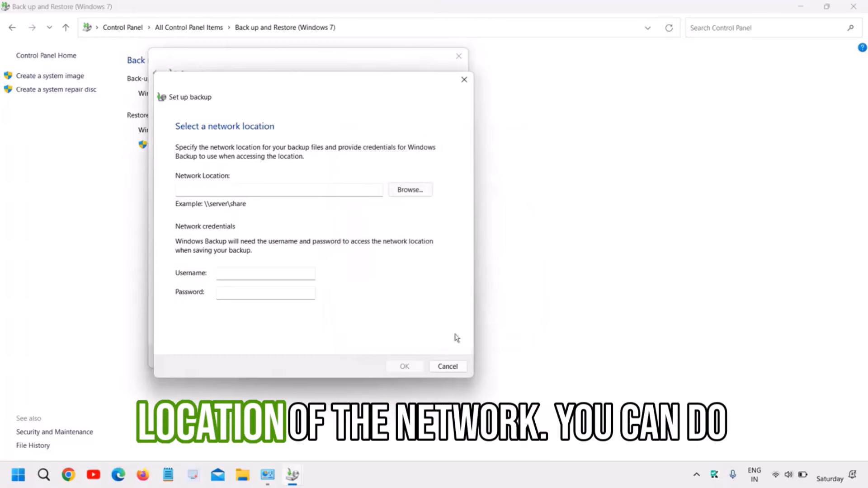
click(448, 367)
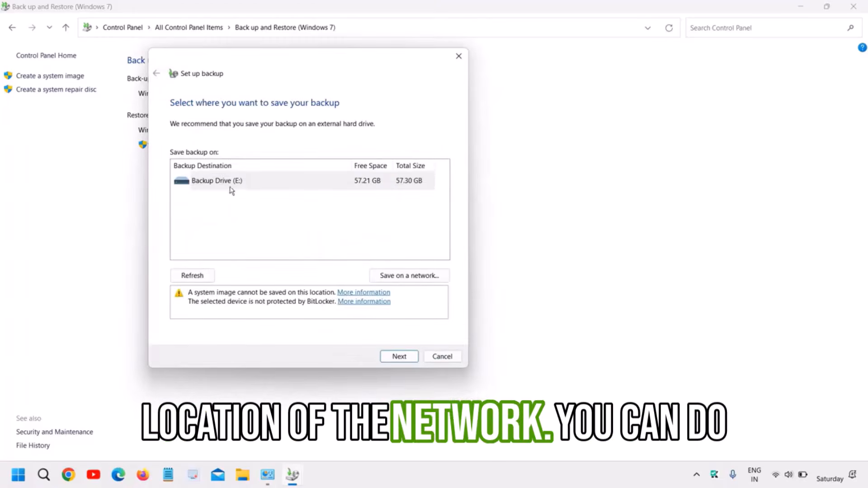
Step: Confirm Backup Drive (E:) as the save location and opt to choose the backup items manually with "Let me choose"
click(230, 188)
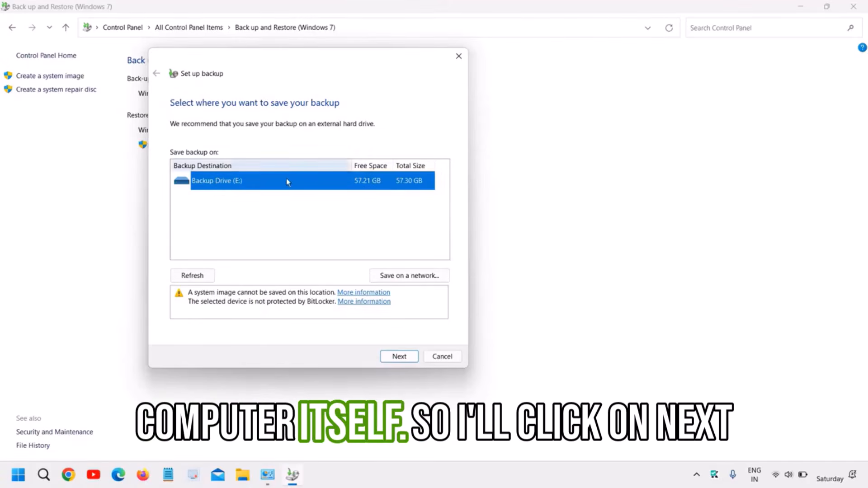
click(399, 356)
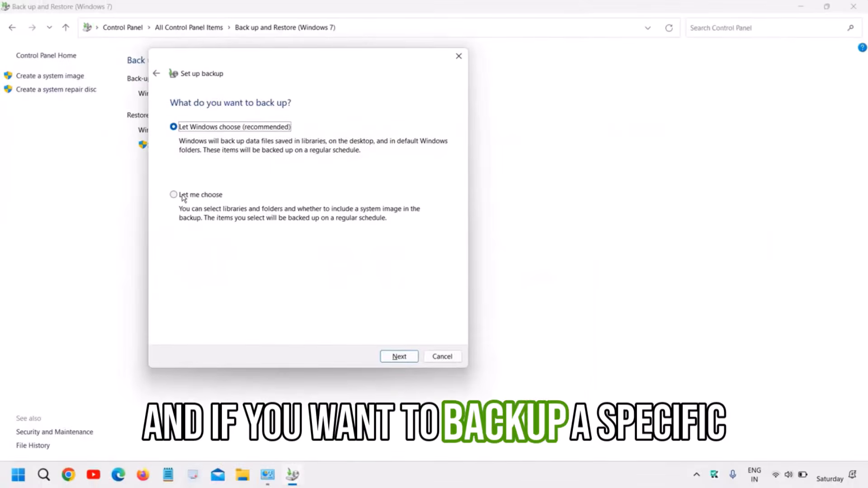
click(183, 195)
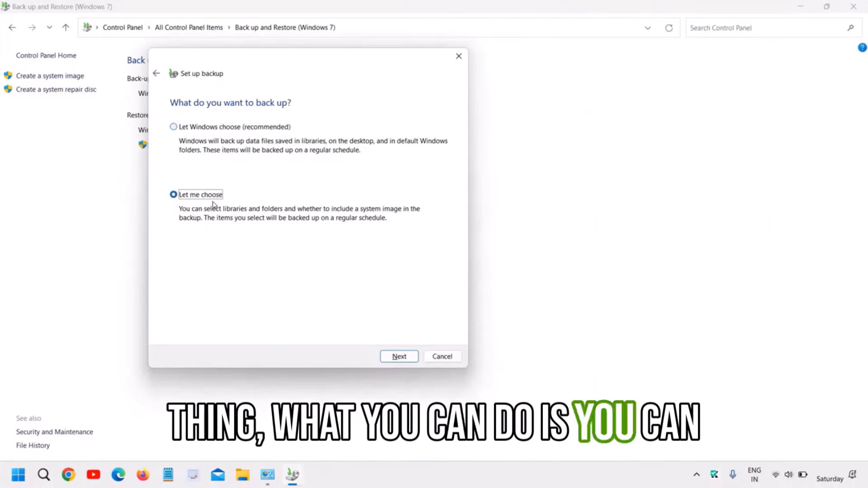
click(391, 356)
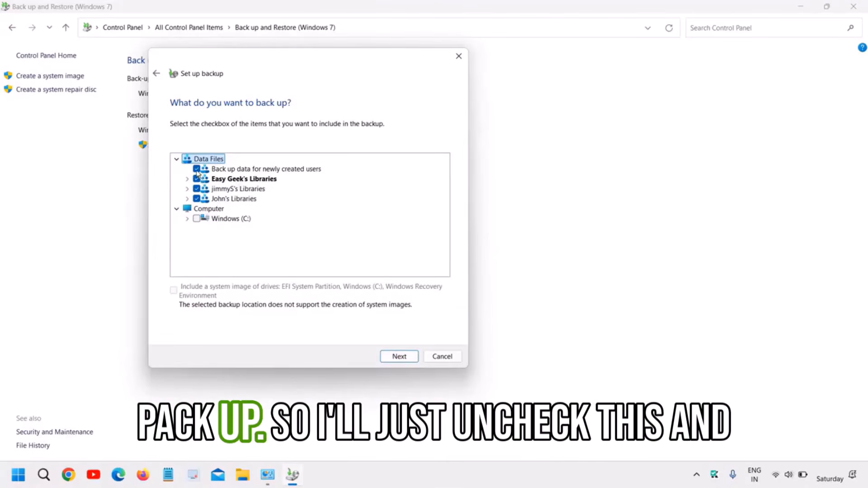
Step: Exclude all Data Files entries and include Desktop, Documents, Downloads and Favorites from the easyt user folder on Windows (C:)
click(197, 200)
click(189, 220)
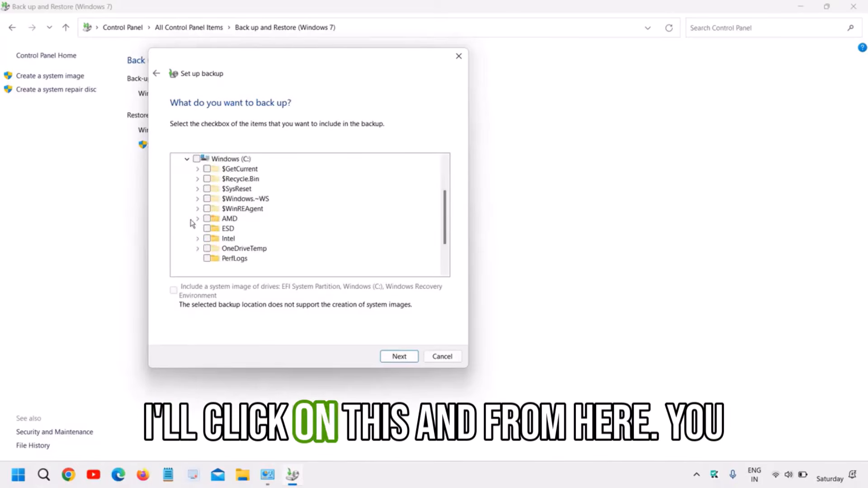
scroll(266, 235, down, 2)
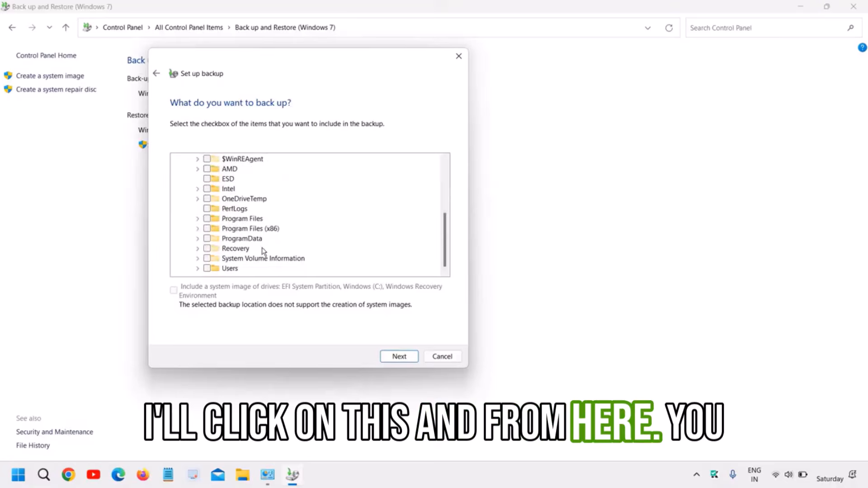
click(198, 268)
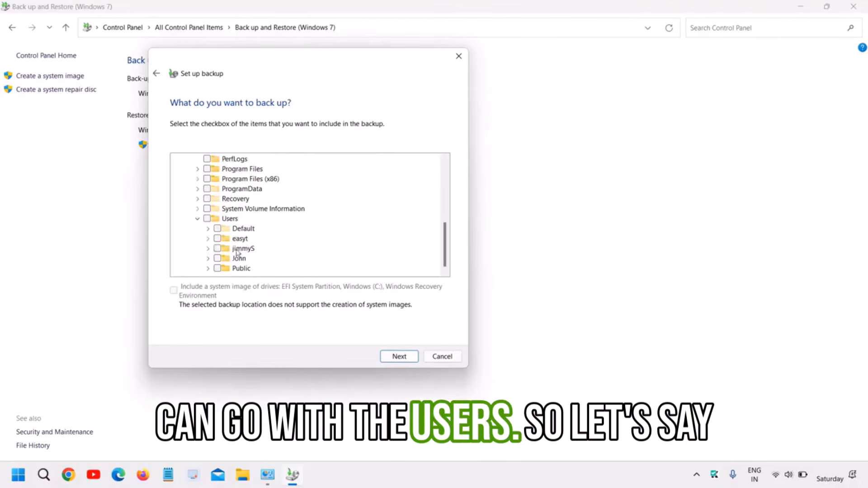
click(208, 240)
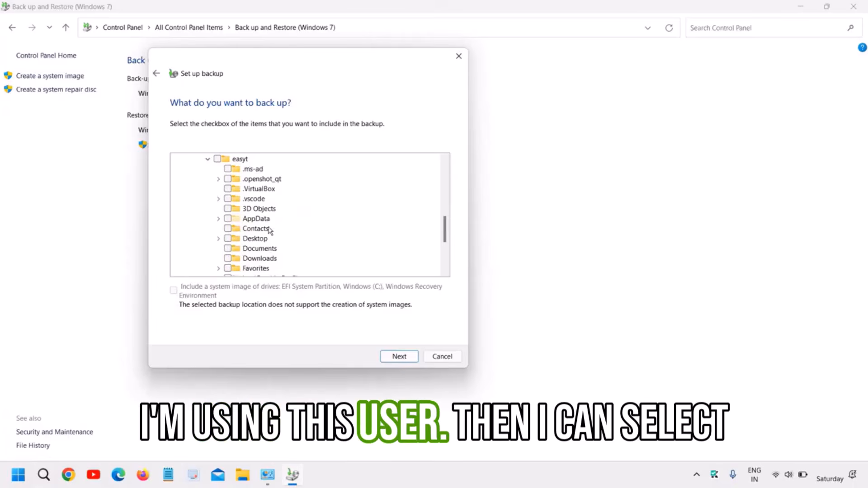
click(228, 238)
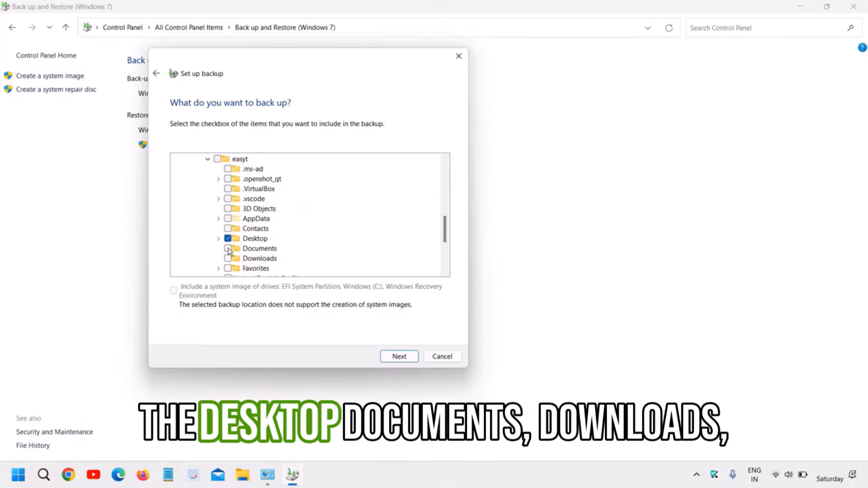
click(228, 249)
click(228, 259)
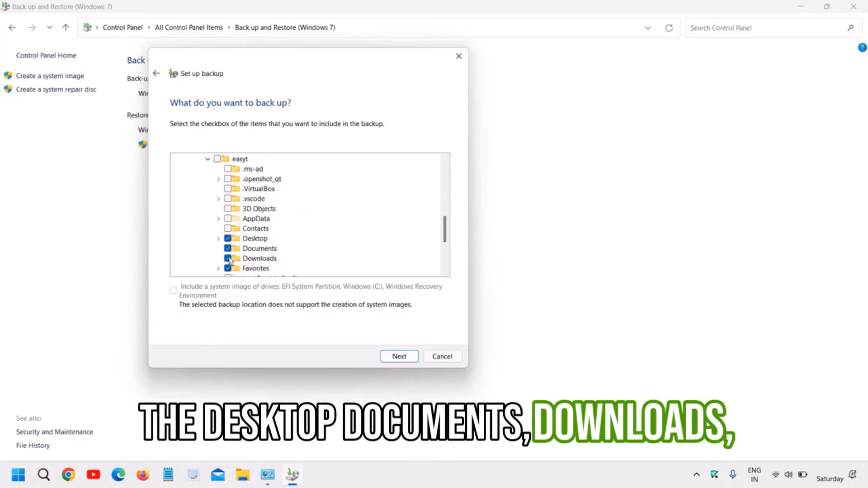
Step: Add the easyt user's OneDrive and Videos folders to the backup and proceed to the settings review
scroll(266, 240, down, 1)
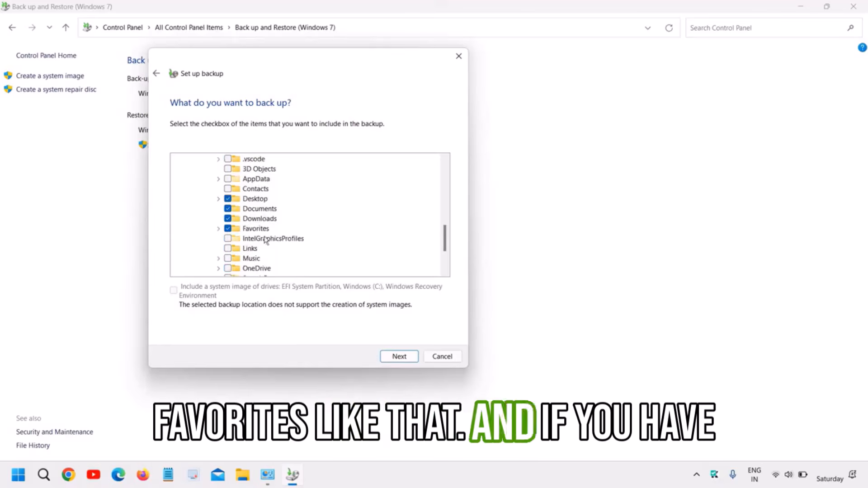
scroll(265, 240, down, 1)
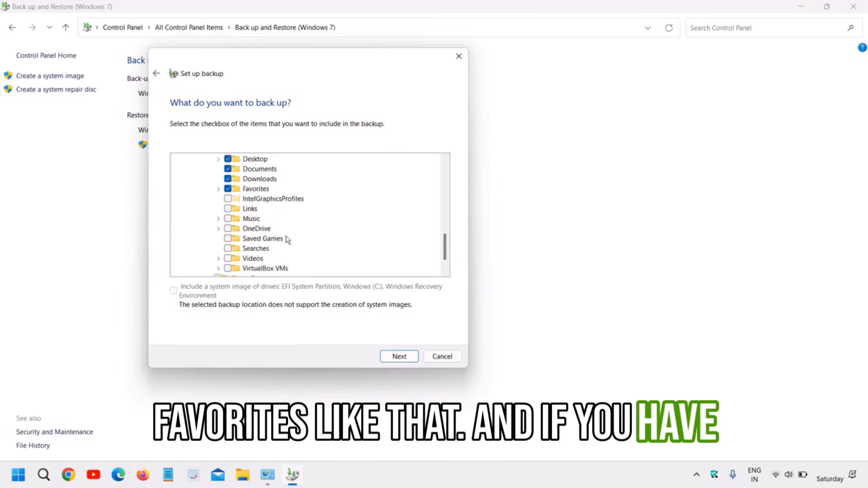
click(228, 229)
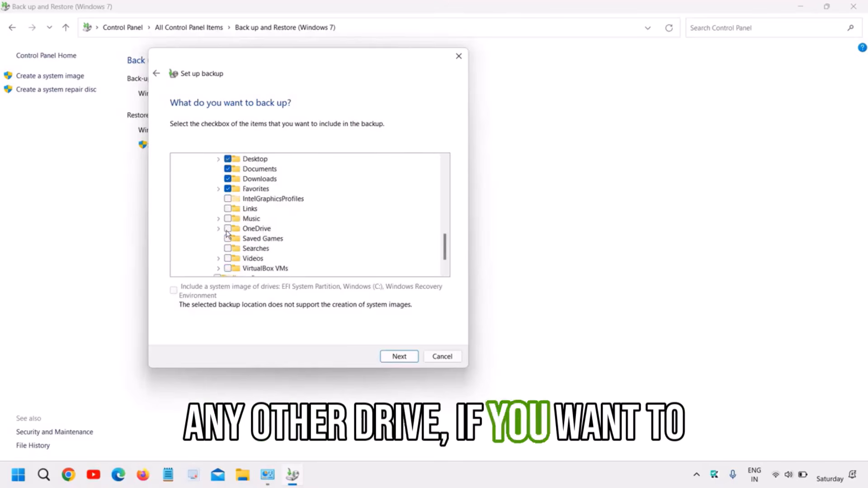
click(219, 259)
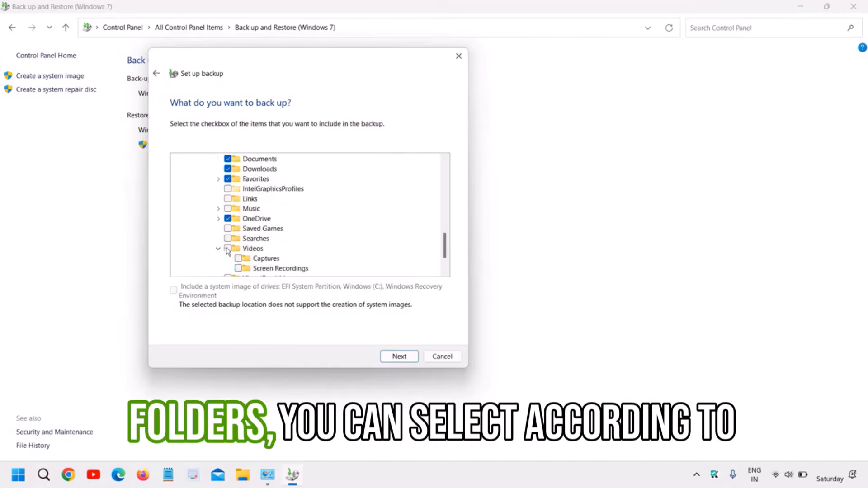
scroll(302, 262, down, 1)
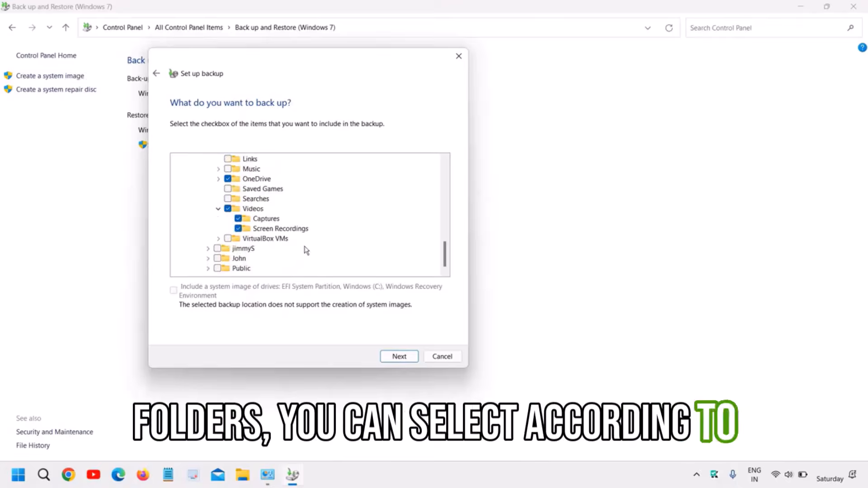
scroll(306, 251, up, 5)
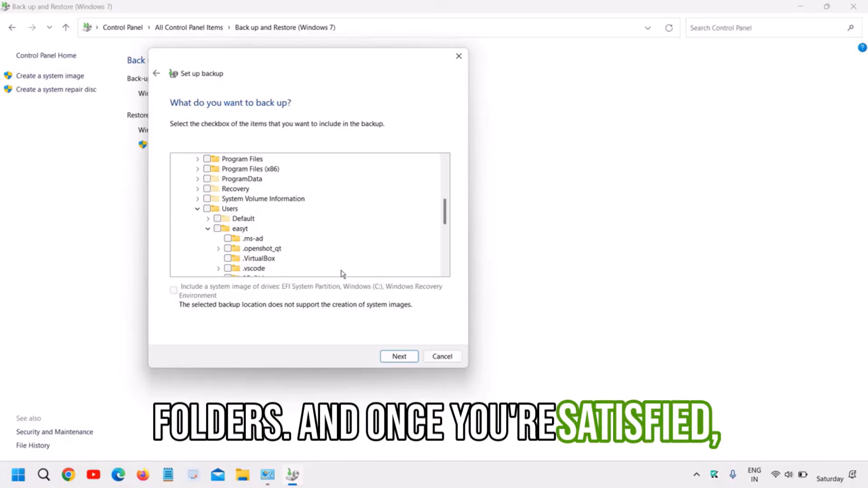
click(390, 360)
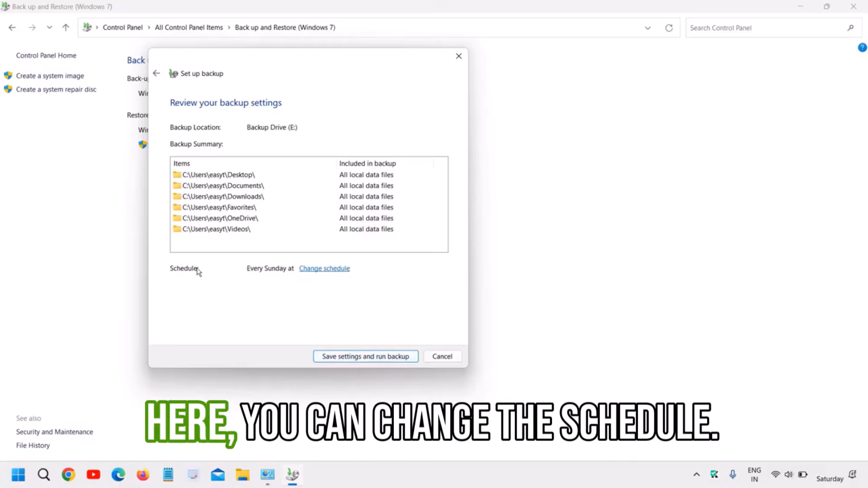
Step: Set the backup schedule to weekly on Sunday and cancel the backup setup without saving or running it
click(332, 270)
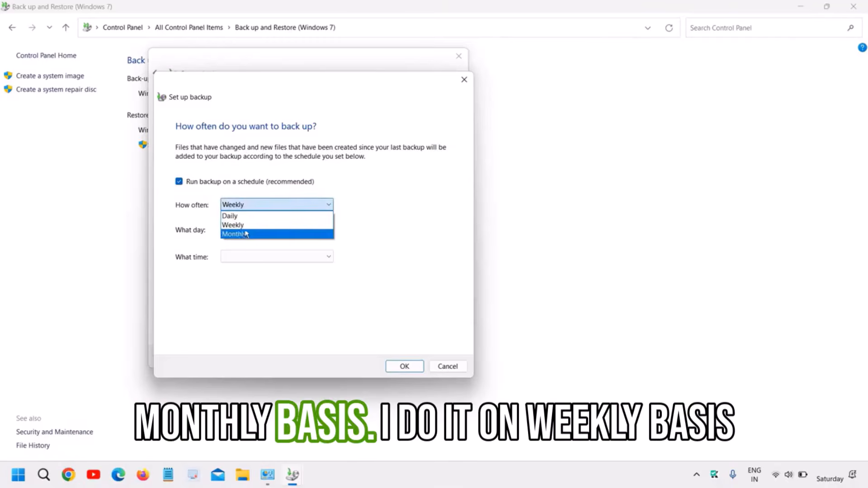
click(248, 228)
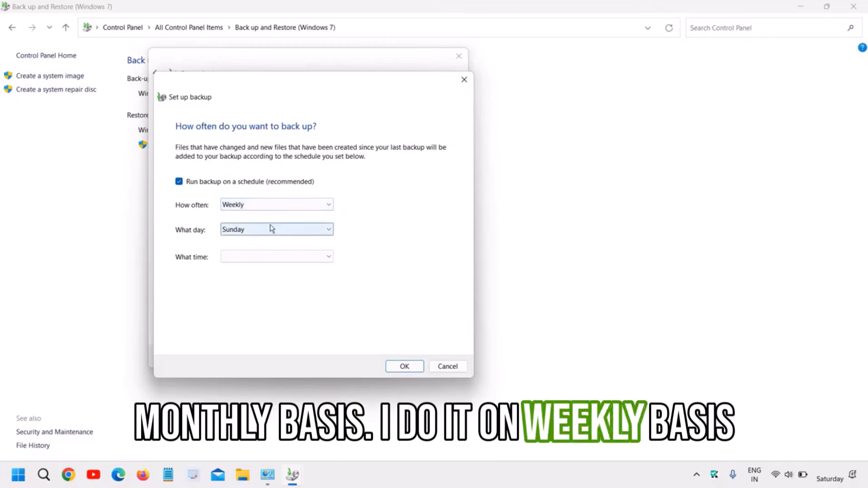
click(272, 228)
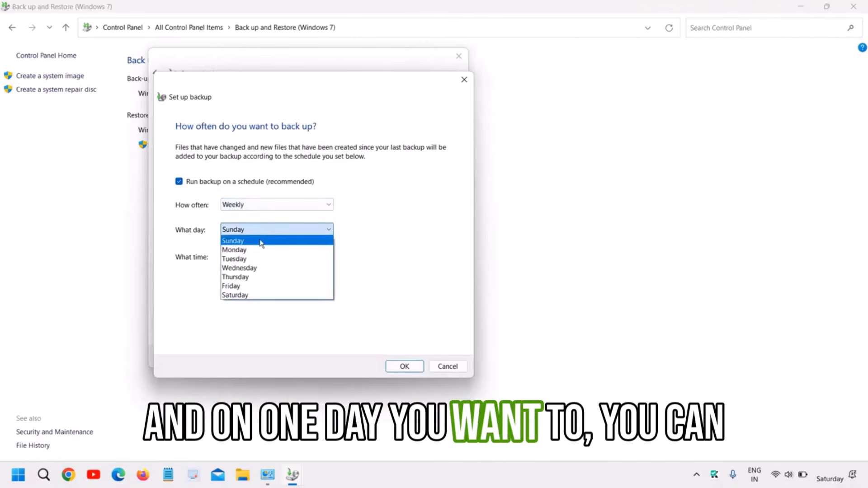
click(244, 242)
click(302, 264)
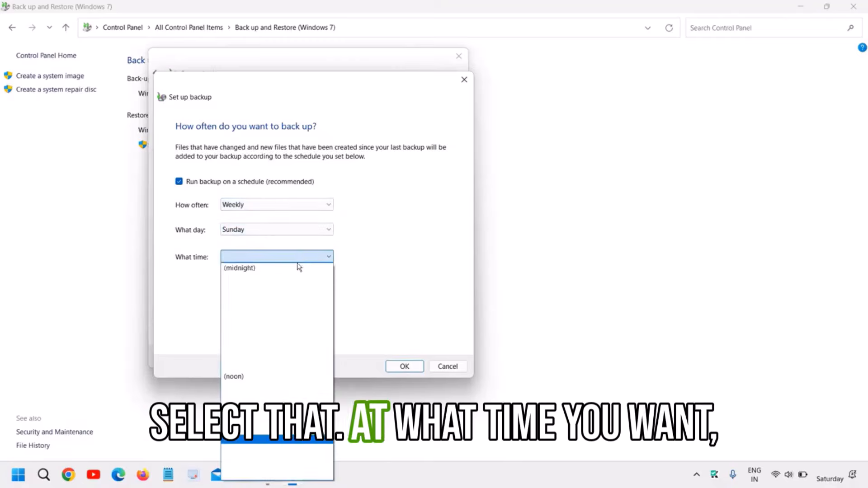
click(315, 263)
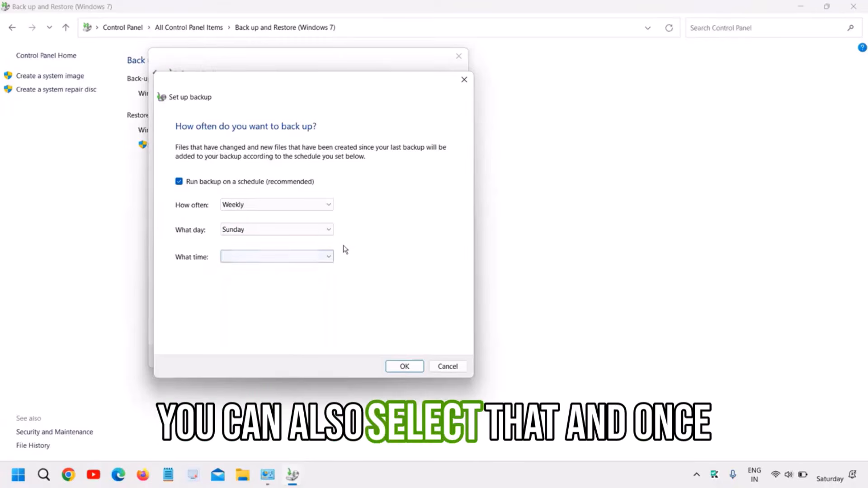
click(411, 368)
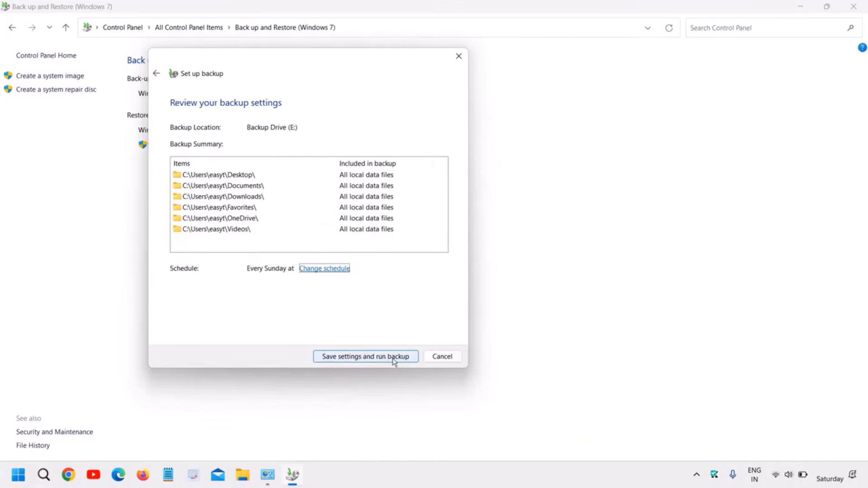
click(444, 357)
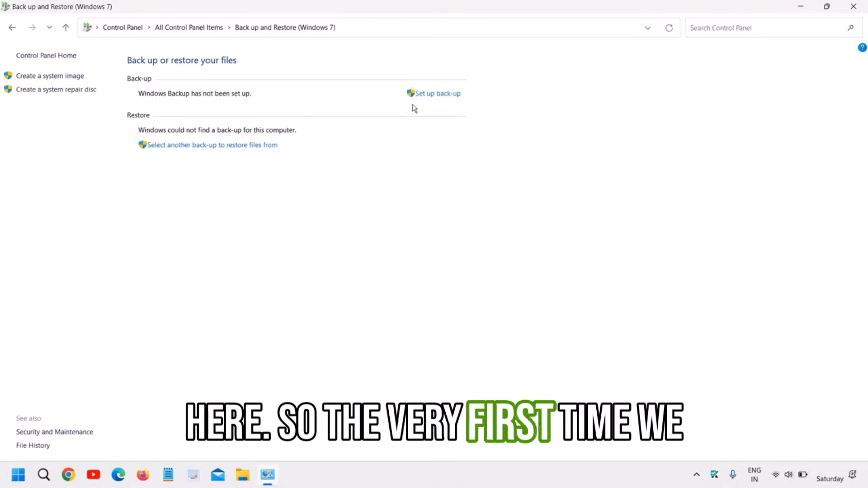
click(449, 95)
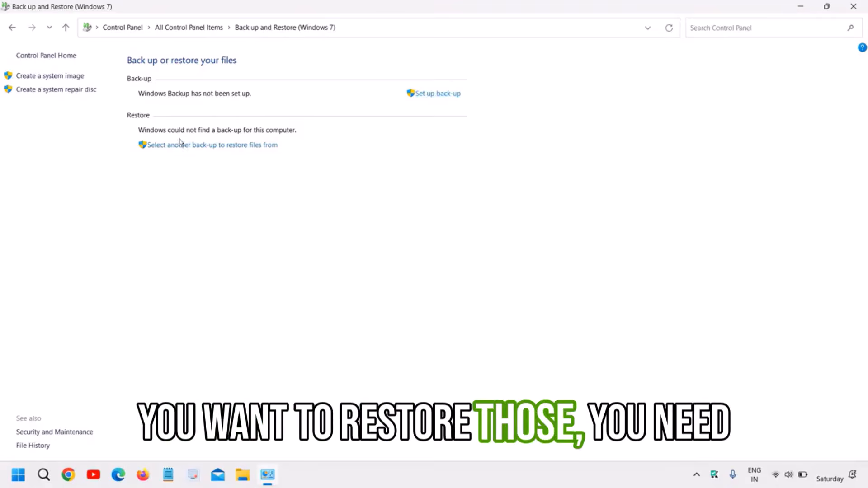
Step: Examine the options for restoring files from another backup, including browsing a network location, and close Back up and Restore without restoring
click(220, 148)
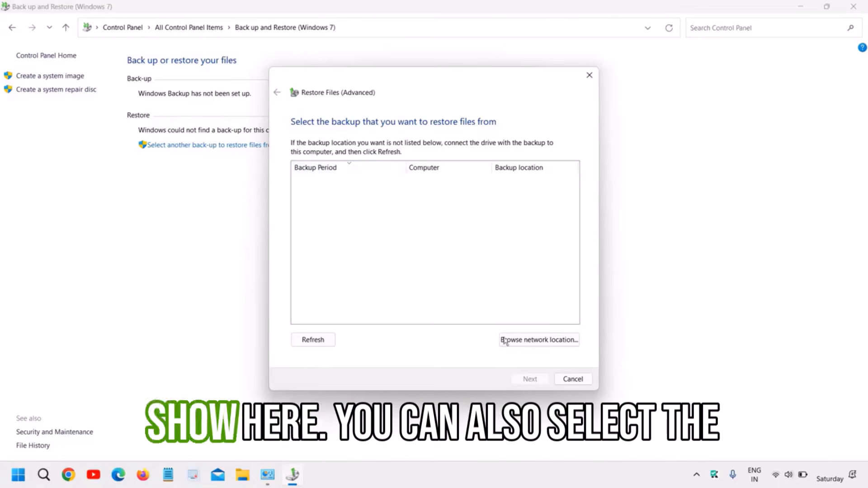
click(539, 340)
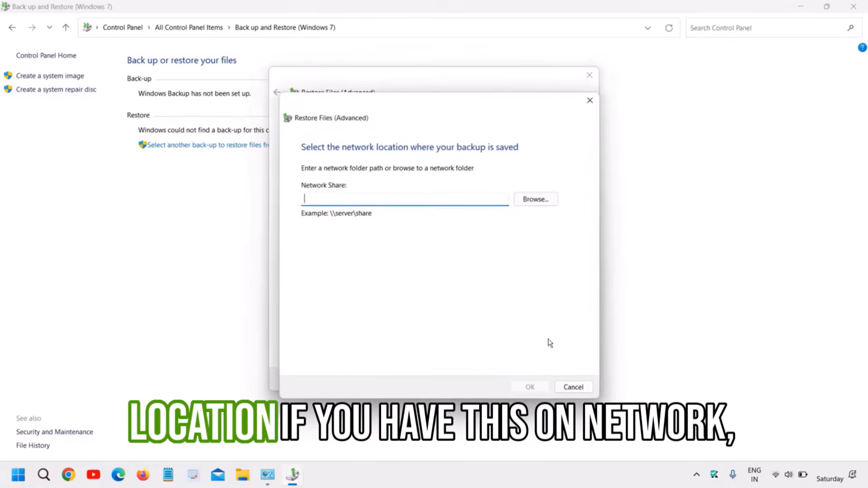
click(549, 199)
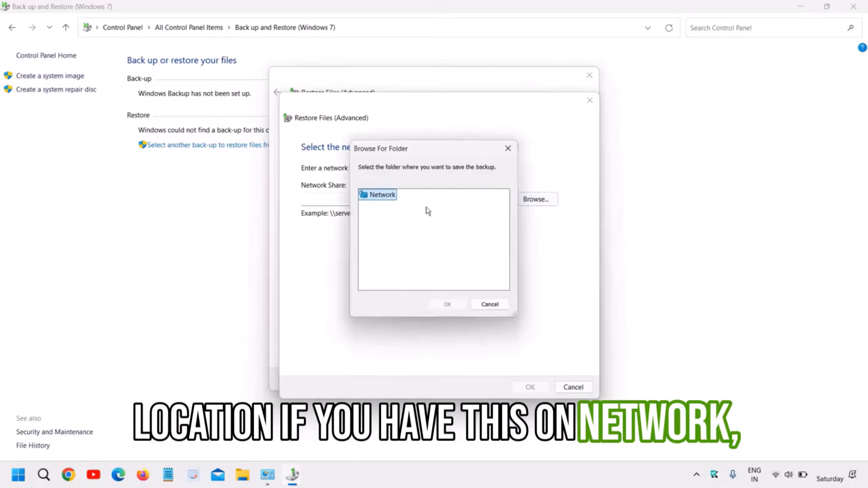
click(489, 304)
click(572, 386)
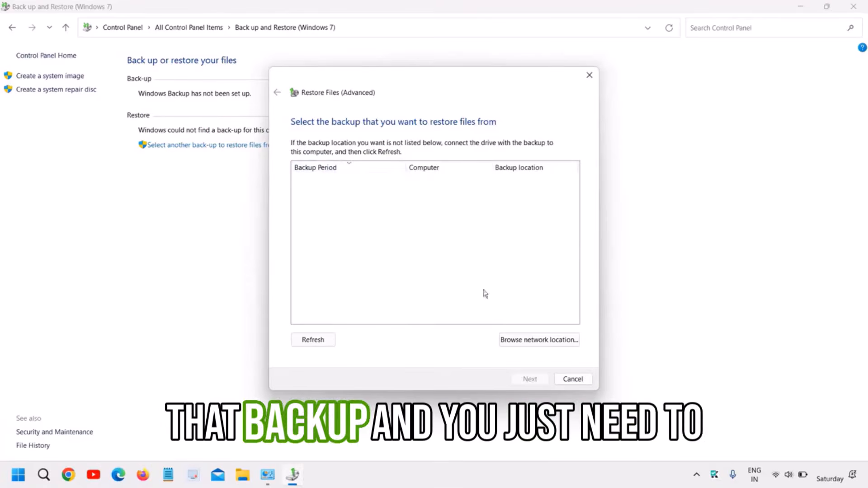
click(578, 382)
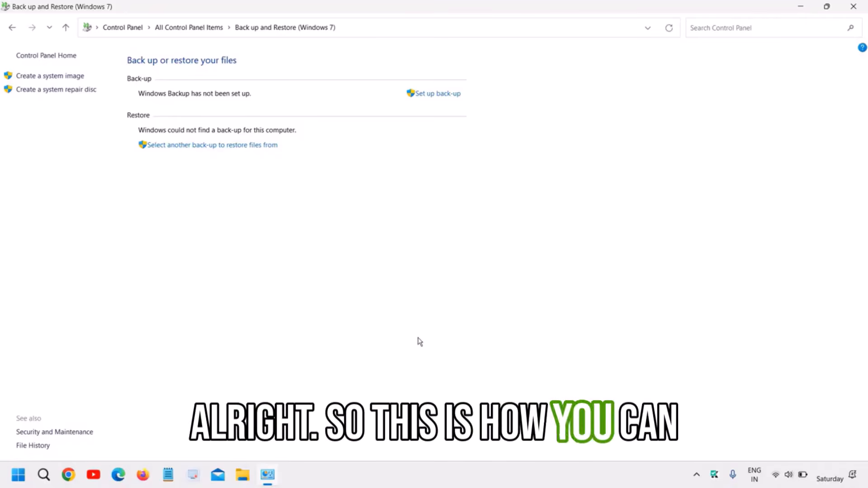
click(853, 6)
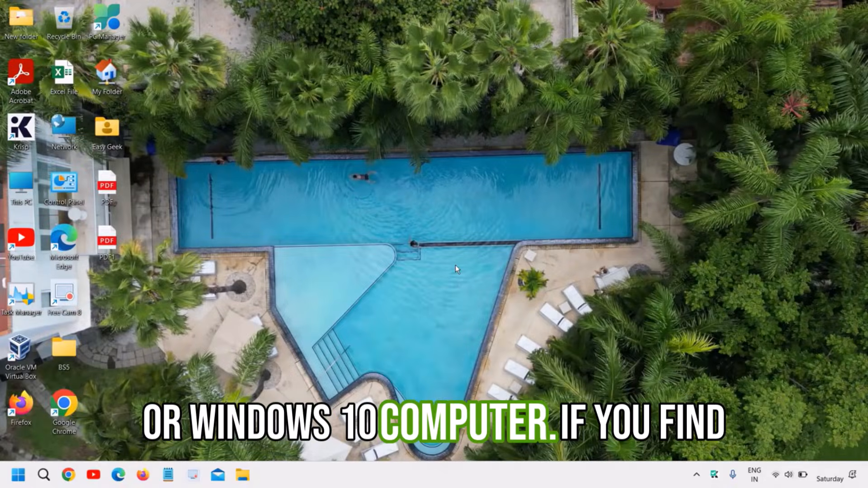